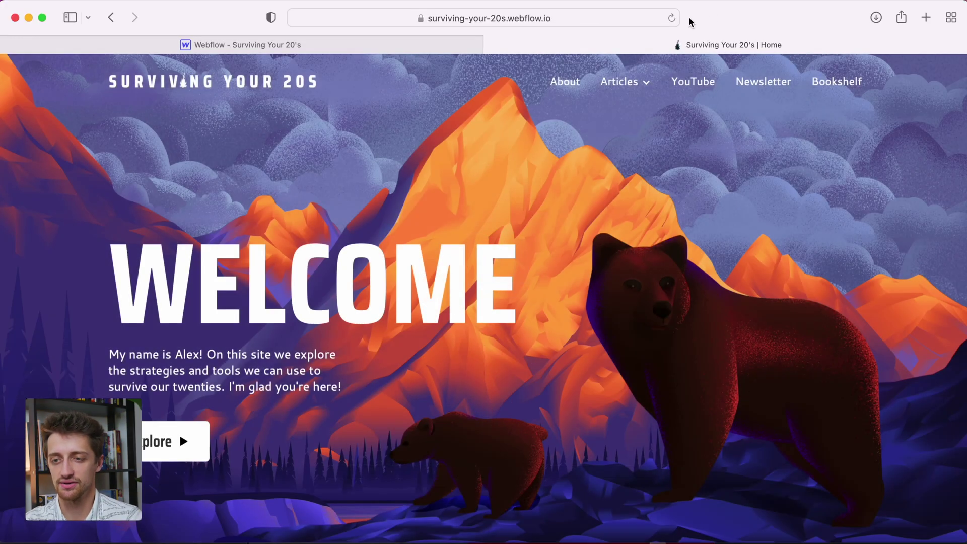
# Reload the live homepage several times to replay the walking hiker loader over the hero.
pyautogui.click(677, 19)
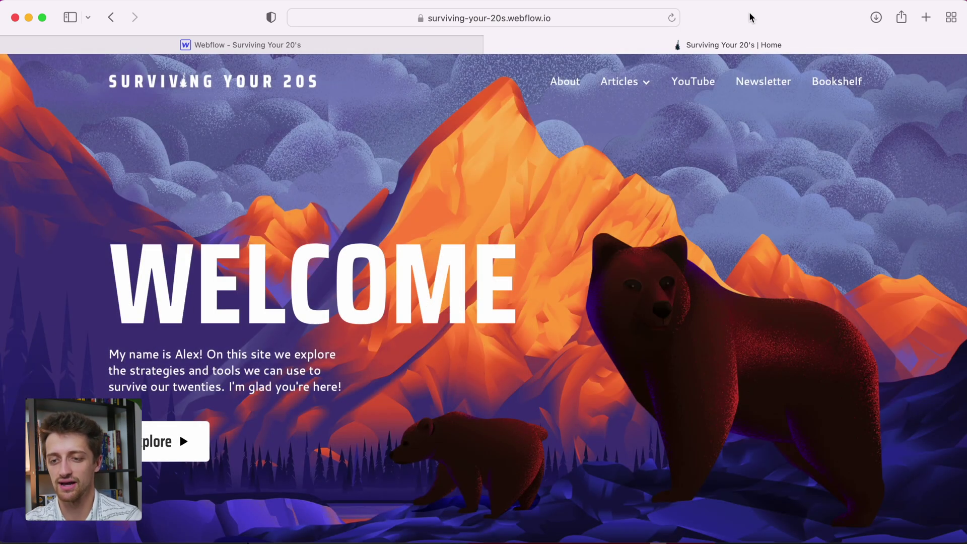
pyautogui.click(672, 19)
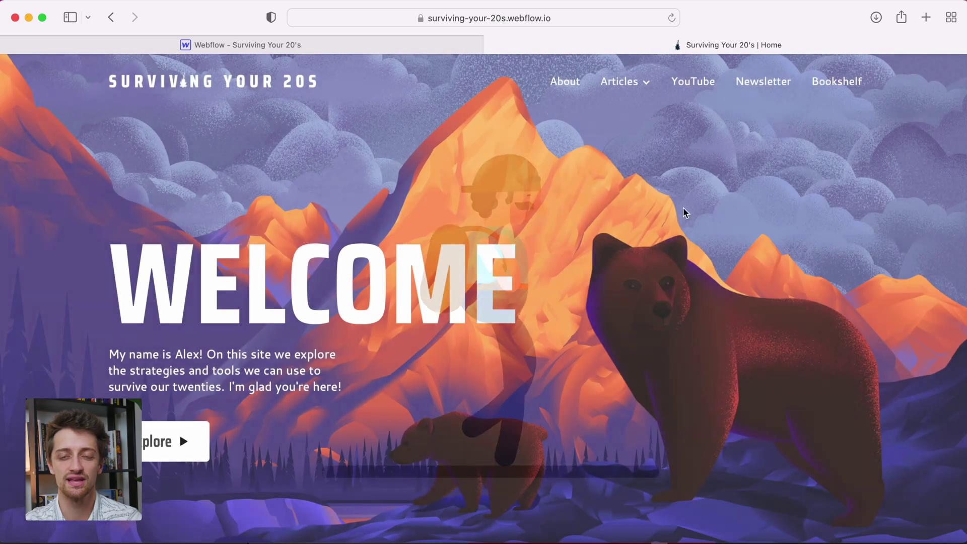
pyautogui.scroll(-10, 661, 268)
pyautogui.scroll(10, 662, 268)
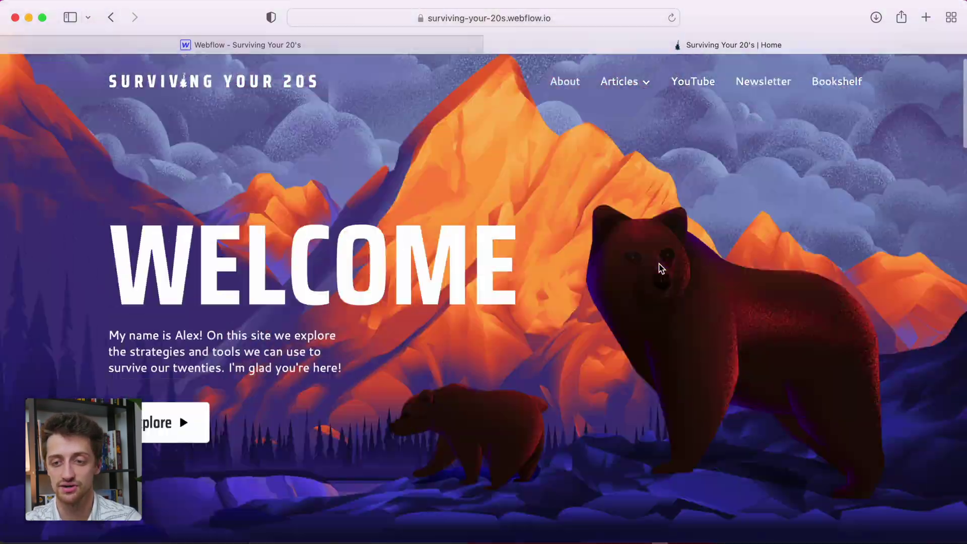
pyautogui.click(672, 18)
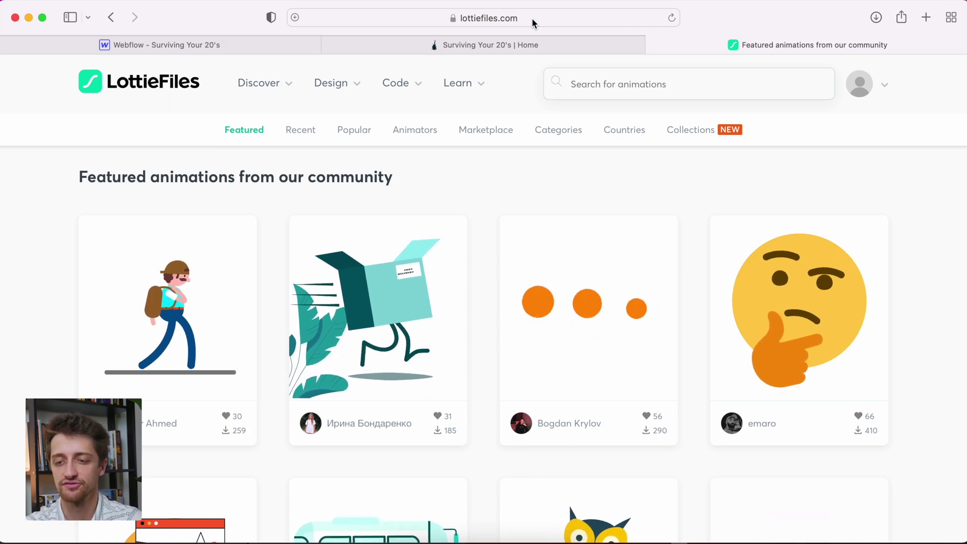
# Open the Tourist Enjoying the Walk animation on LottieFiles and show its download formats.
pyautogui.scroll(-4, 491, 236)
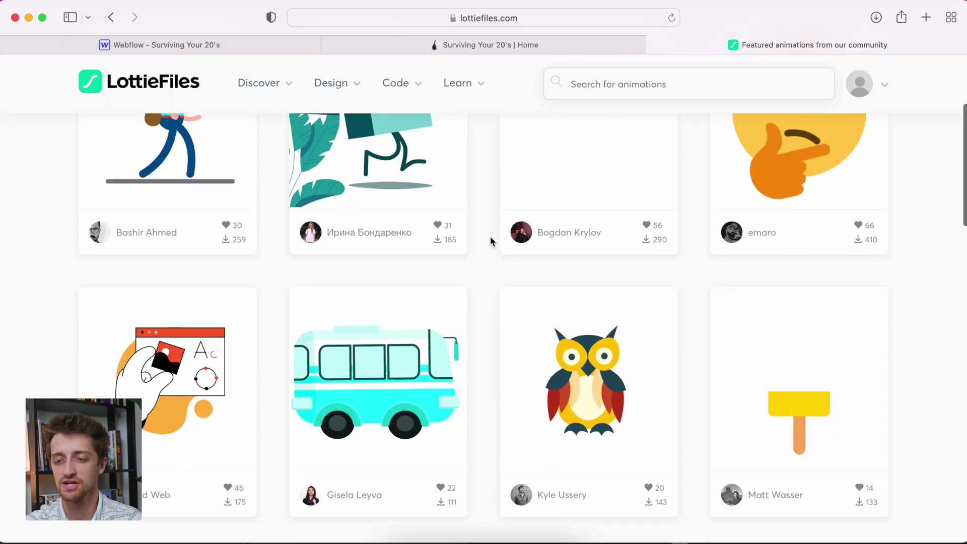
pyautogui.scroll(-5, 490, 241)
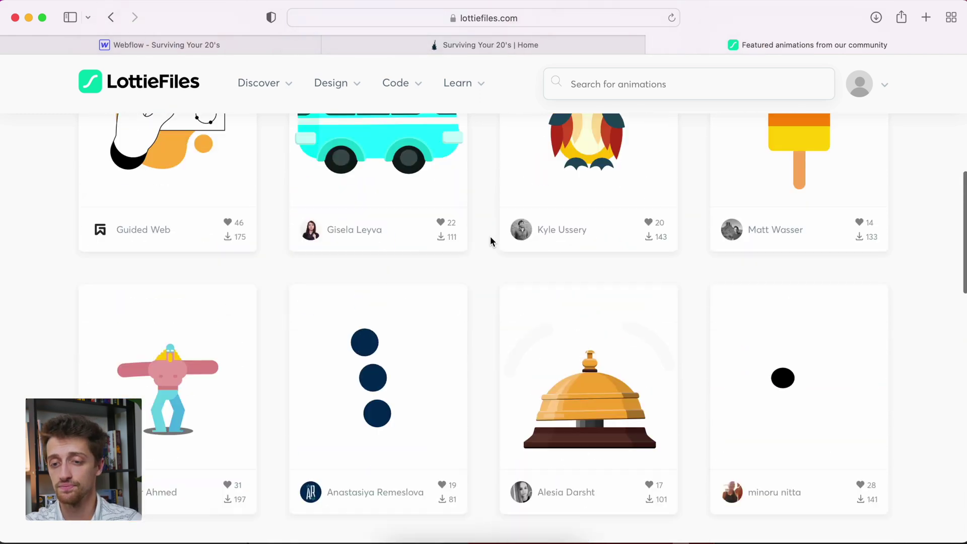
pyautogui.scroll(10, 490, 237)
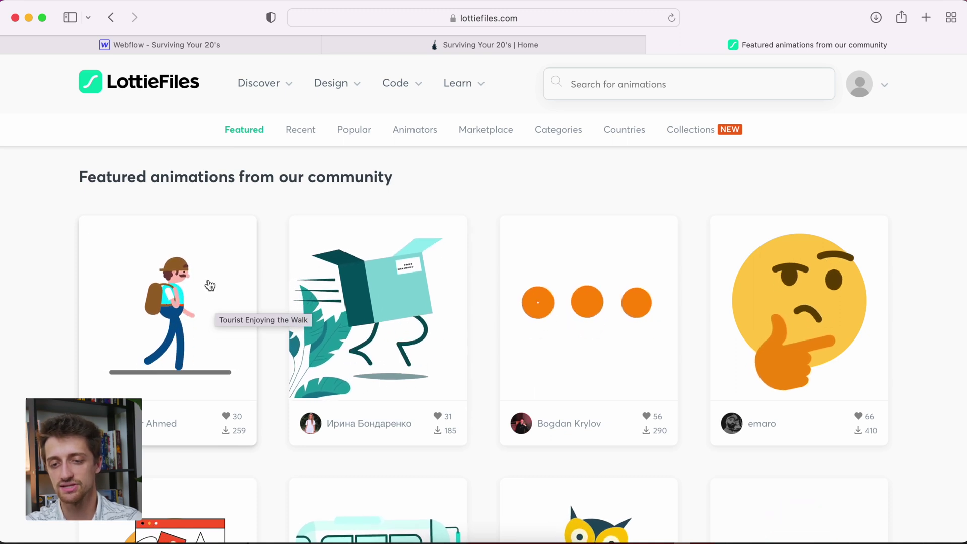
pyautogui.click(207, 280)
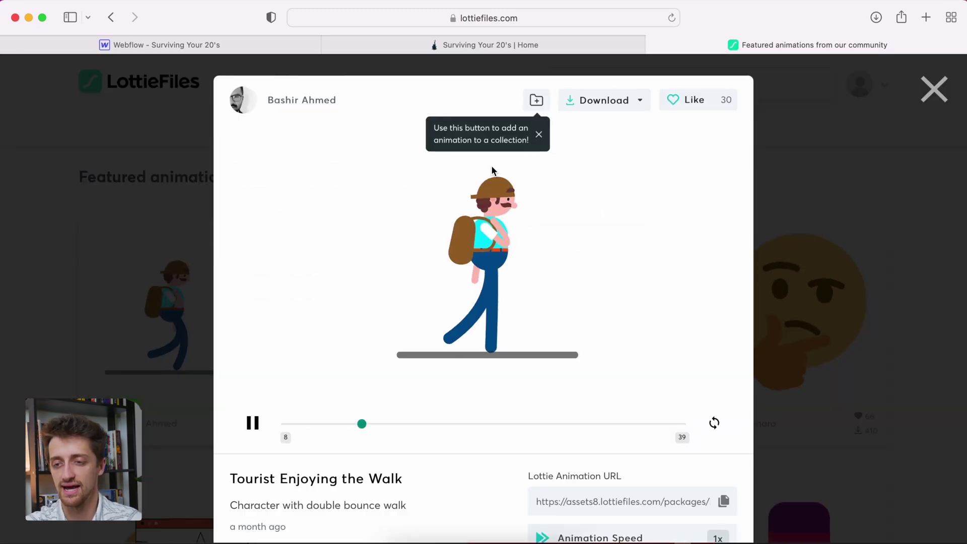
pyautogui.click(637, 100)
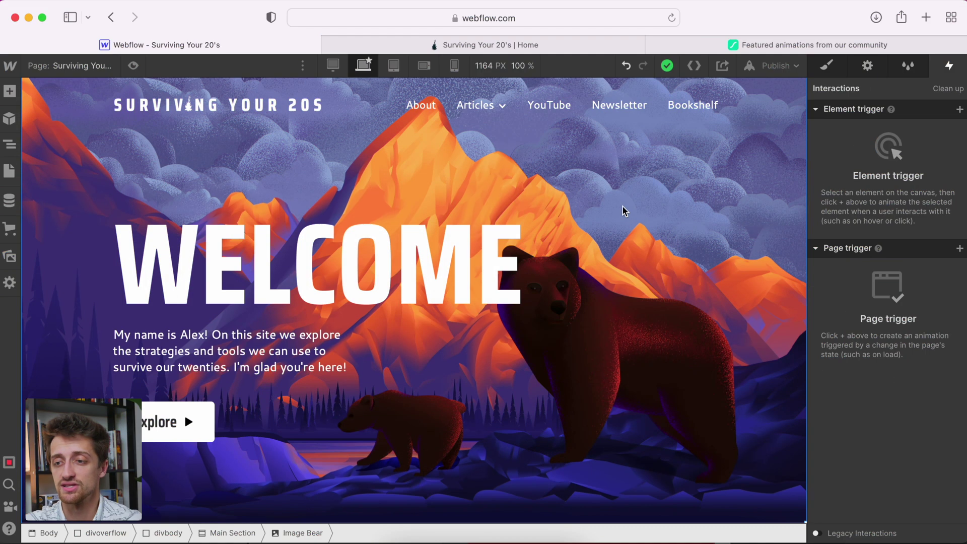
# Drop 105000-tourist-enjoying-the-walk.json onto the page and move the Lottie Animation first inside divbody.
pyautogui.click(877, 18)
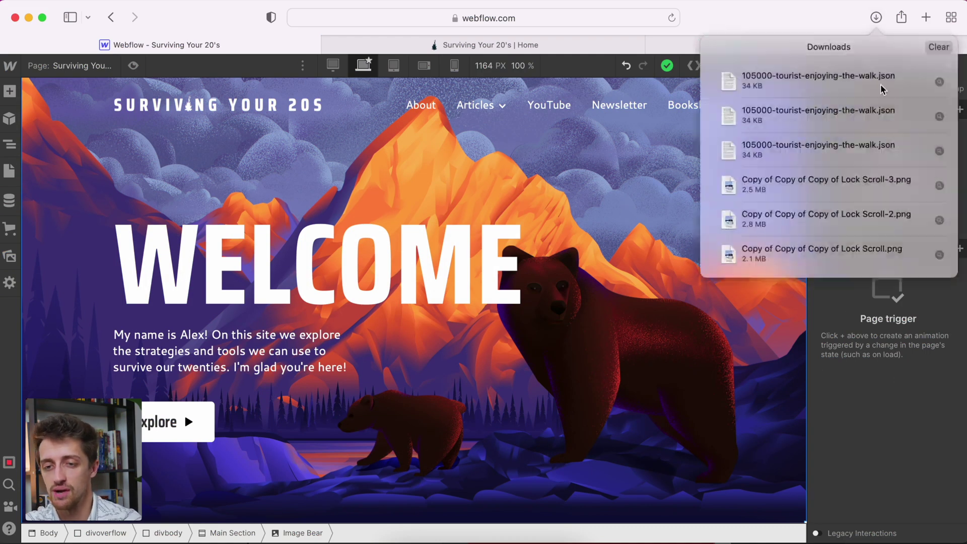
pyautogui.moveTo(816, 91); pyautogui.dragTo(151, 177)
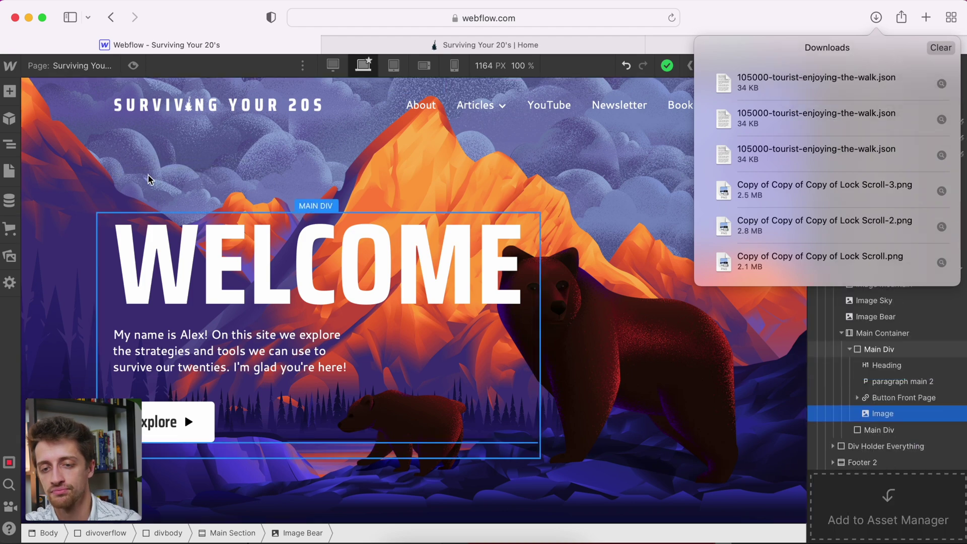
pyautogui.click(11, 145)
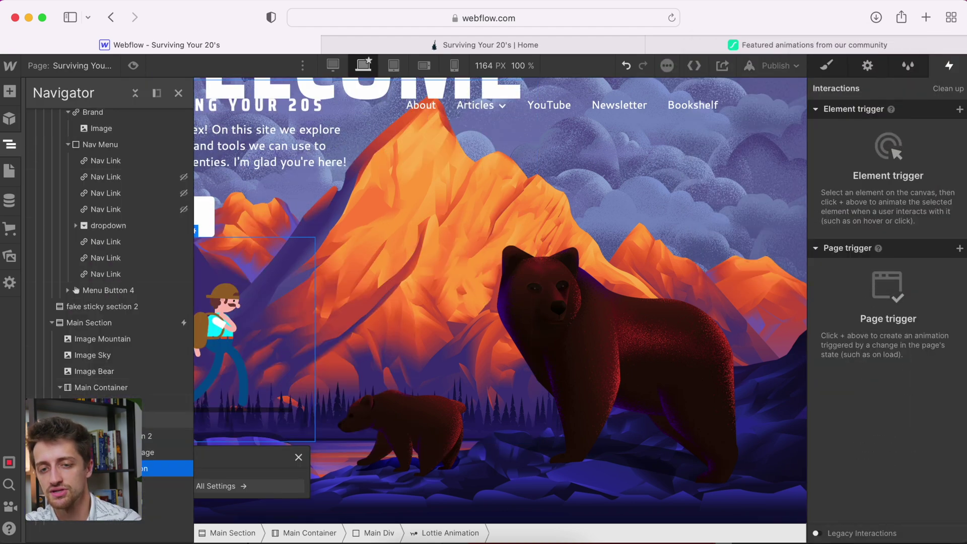
pyautogui.moveTo(166, 469); pyautogui.dragTo(71, 174)
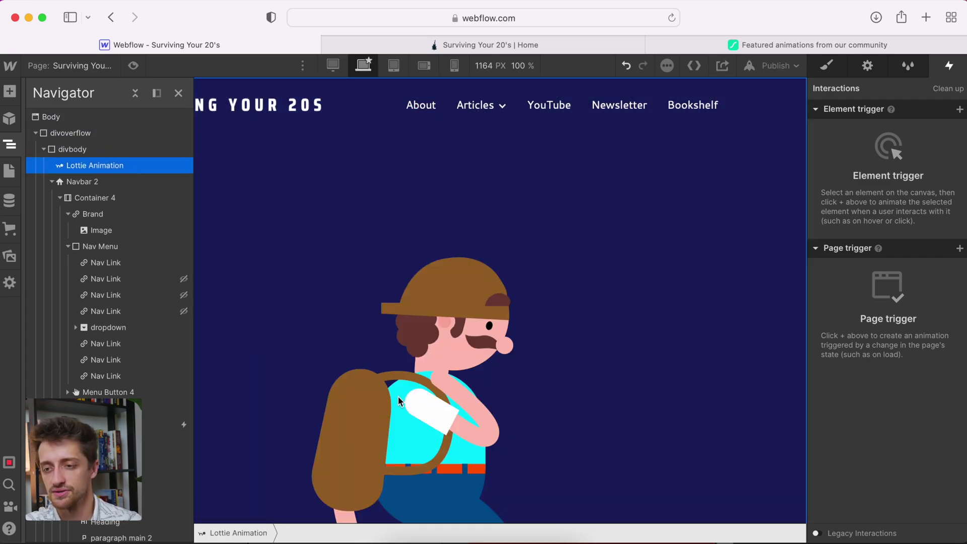
# Make the Lottie Animation position Fixed with z-index 9999 and the Full preset.
pyautogui.click(827, 65)
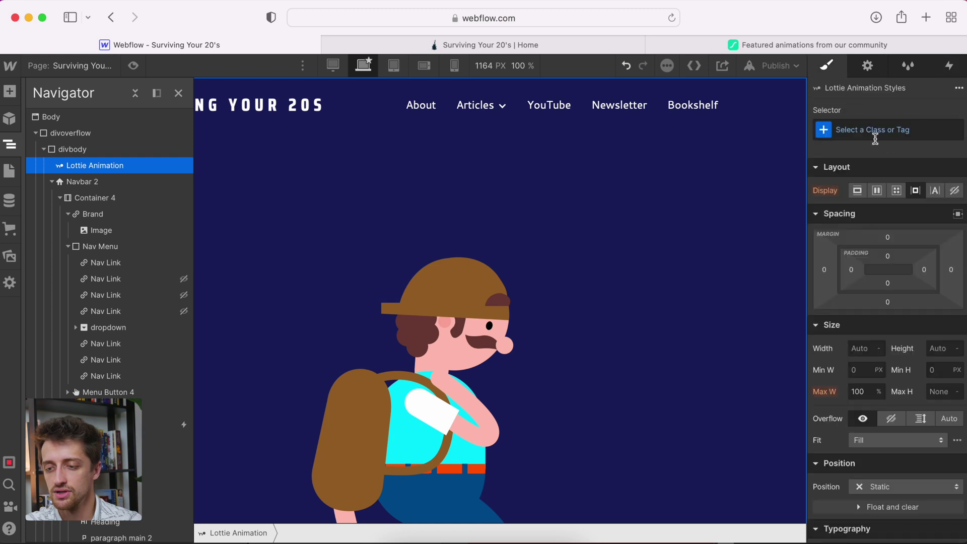
pyautogui.scroll(-10, 861, 339)
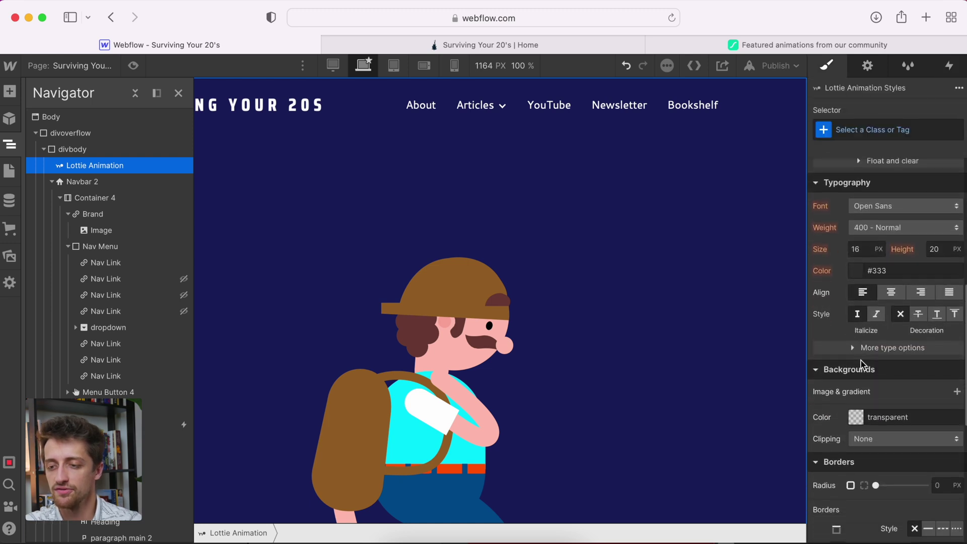
pyautogui.scroll(-8, 863, 364)
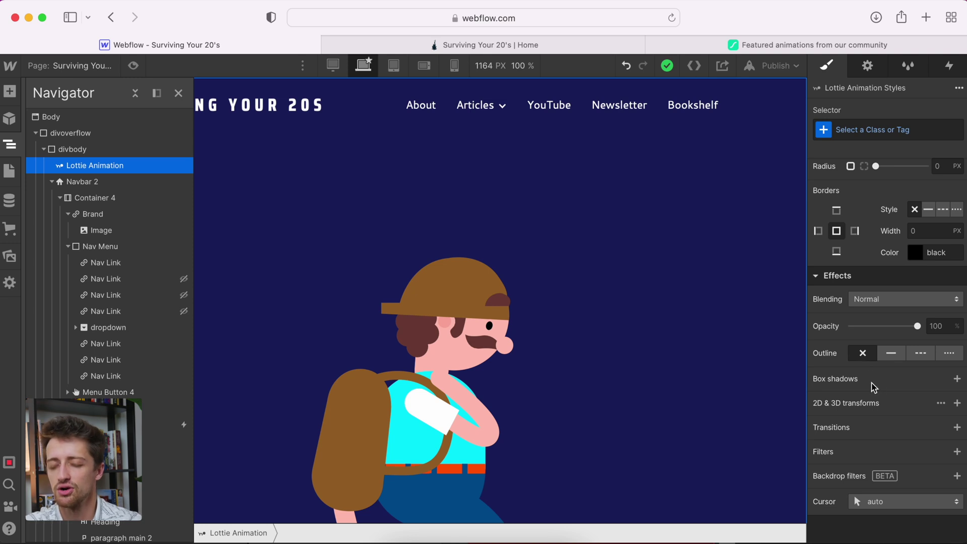
pyautogui.scroll(8, 868, 343)
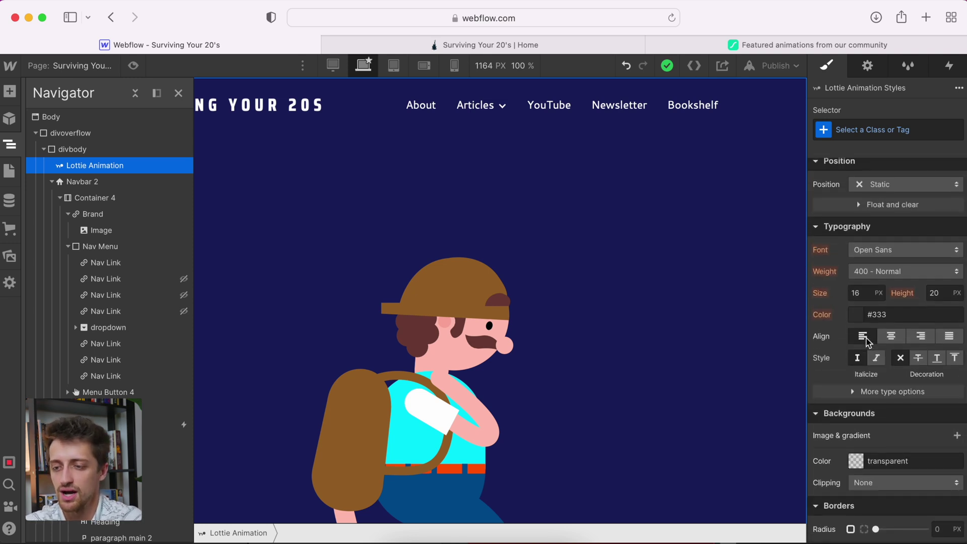
pyautogui.scroll(1, 868, 342)
pyautogui.click(886, 218)
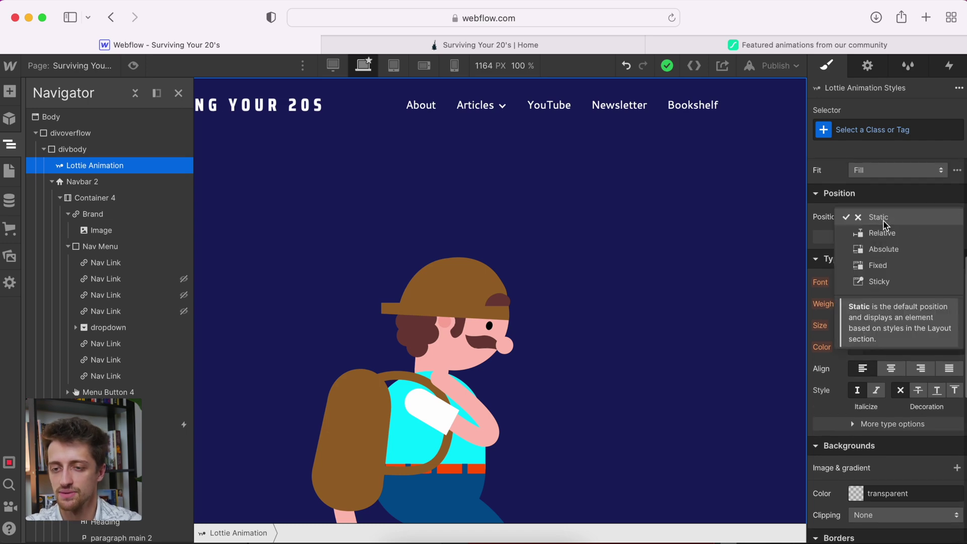
pyautogui.click(882, 269)
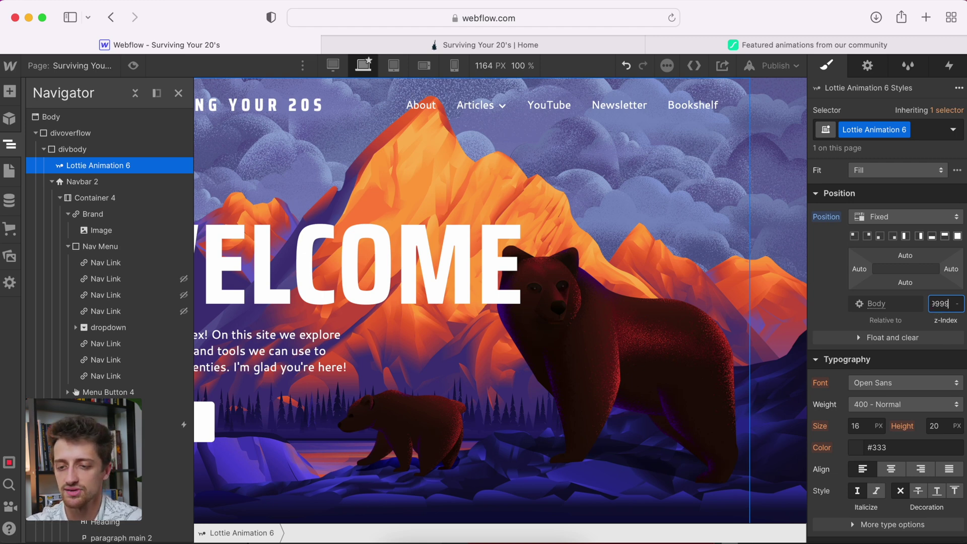
pyautogui.press('Return')
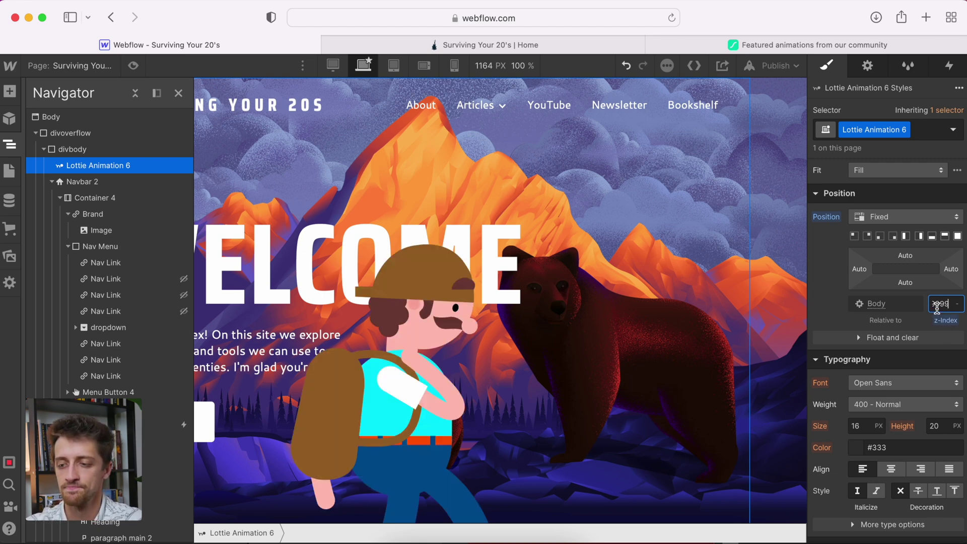
pyautogui.click(959, 237)
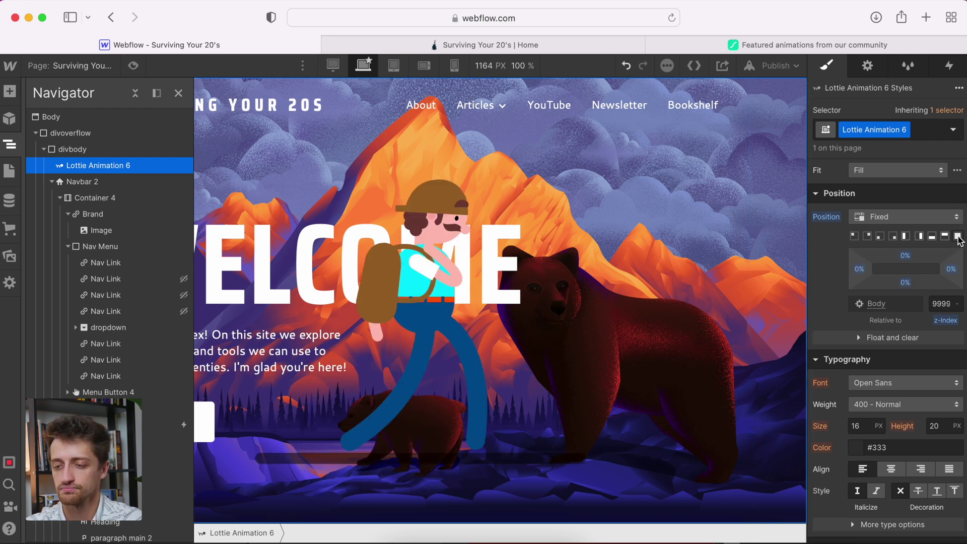
# Give the Lottie Animation a white background color.
pyautogui.scroll(-5, 870, 392)
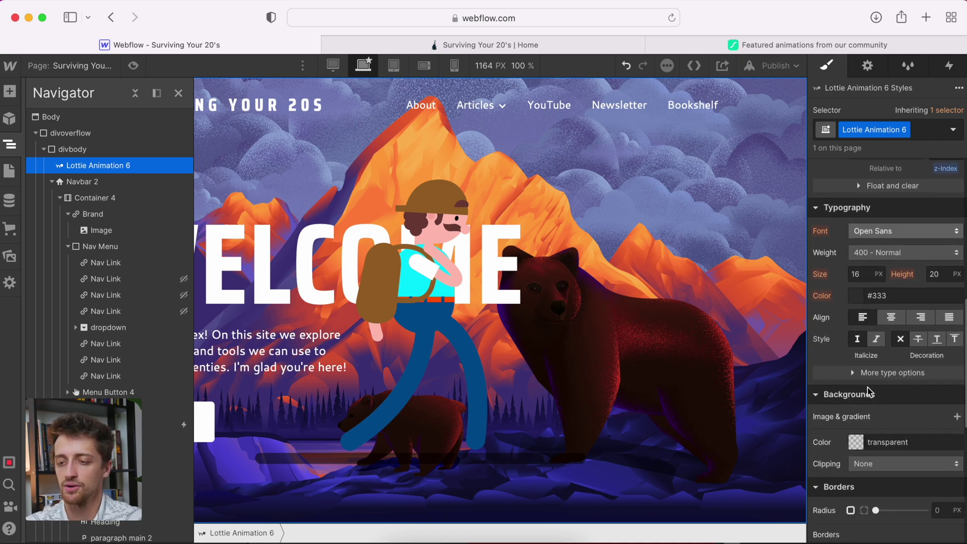
pyautogui.click(856, 325)
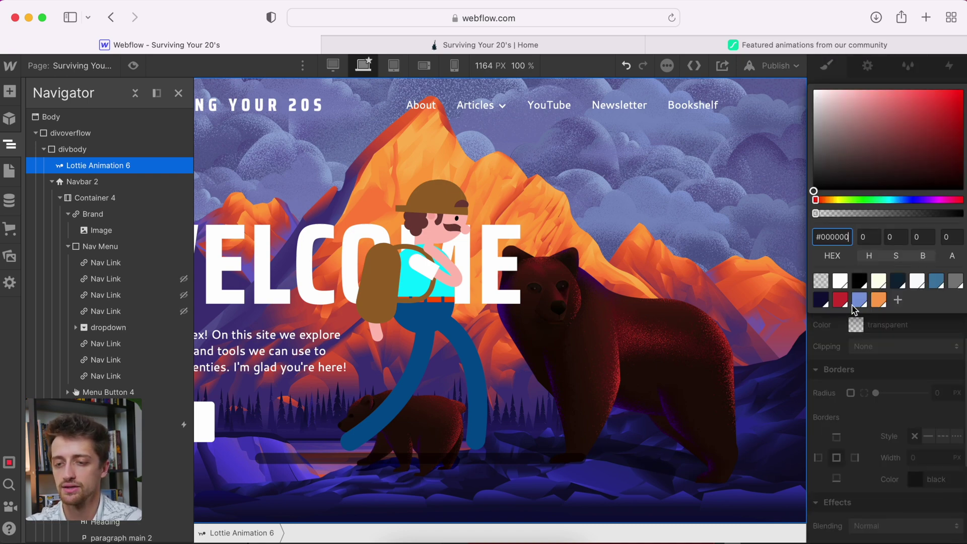
pyautogui.click(840, 281)
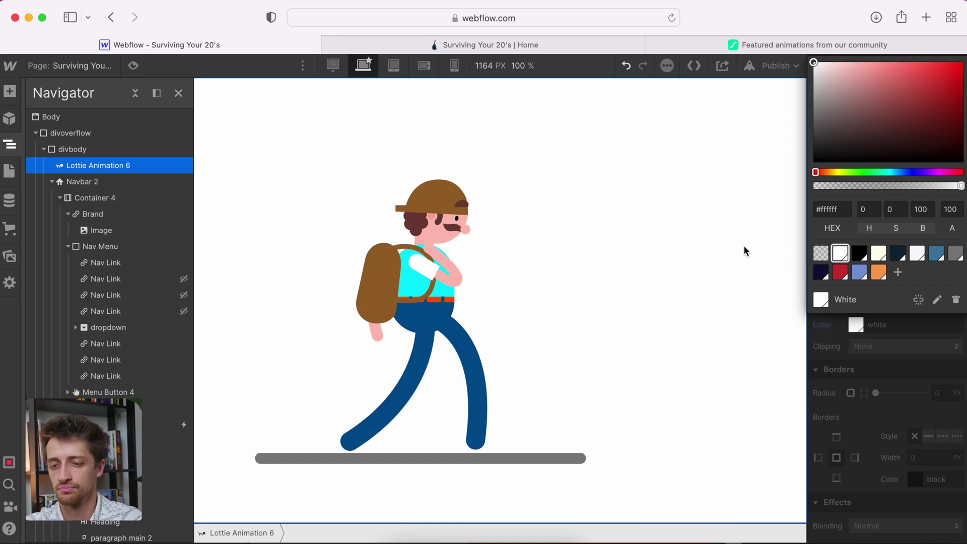
pyautogui.press('z')
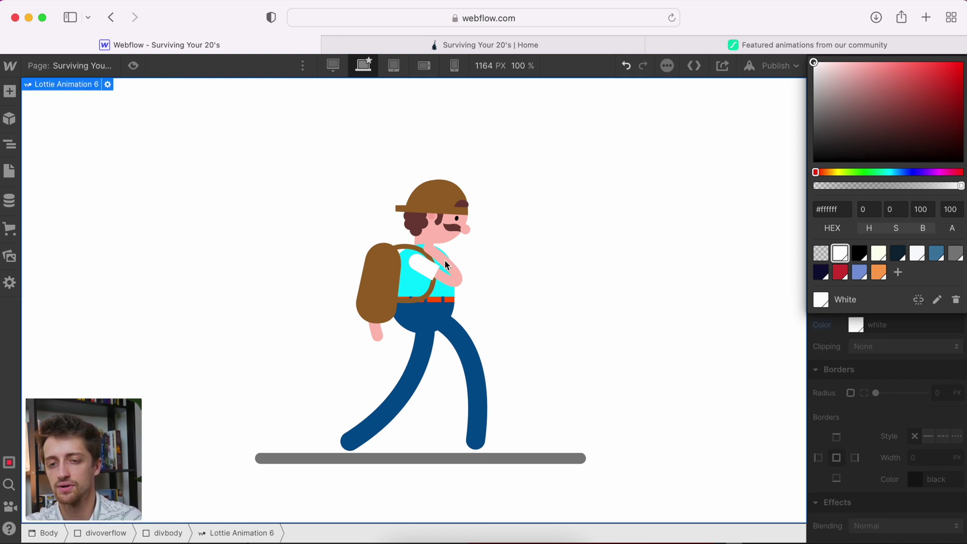
pyautogui.click(108, 84)
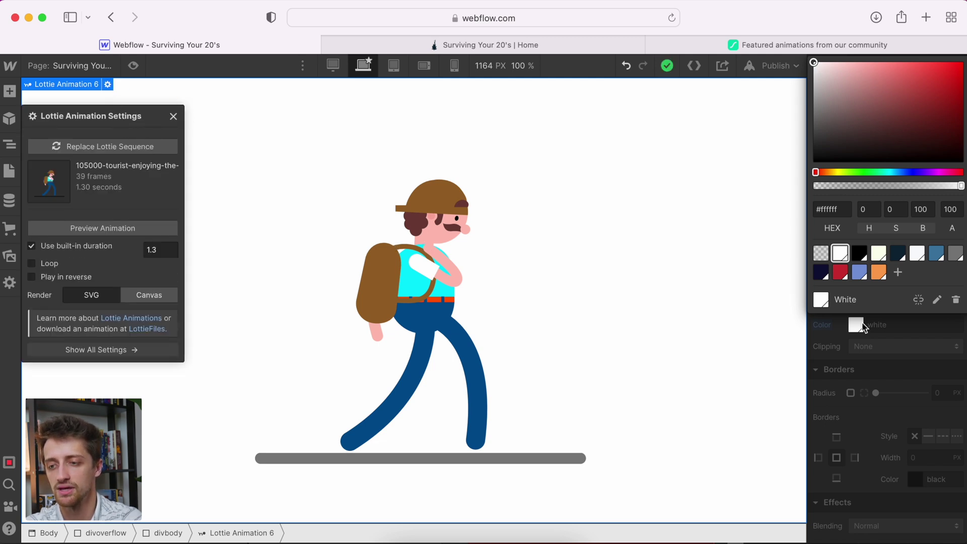
pyautogui.click(863, 381)
pyautogui.click(867, 66)
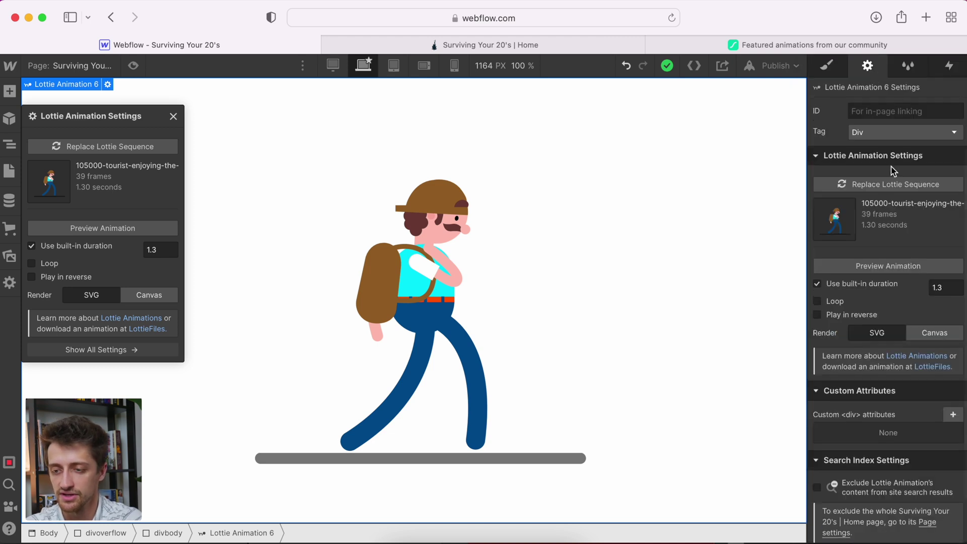
pyautogui.click(820, 302)
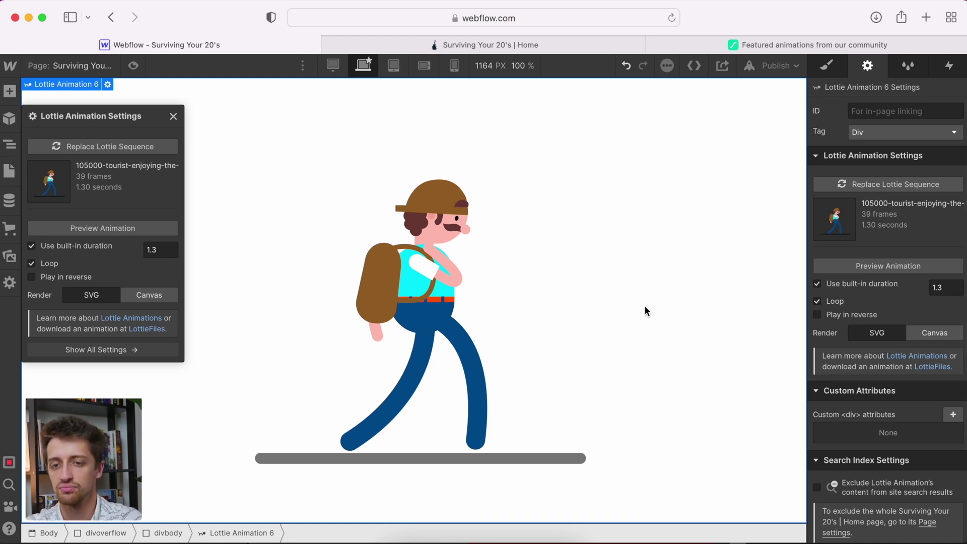
pyautogui.click(134, 66)
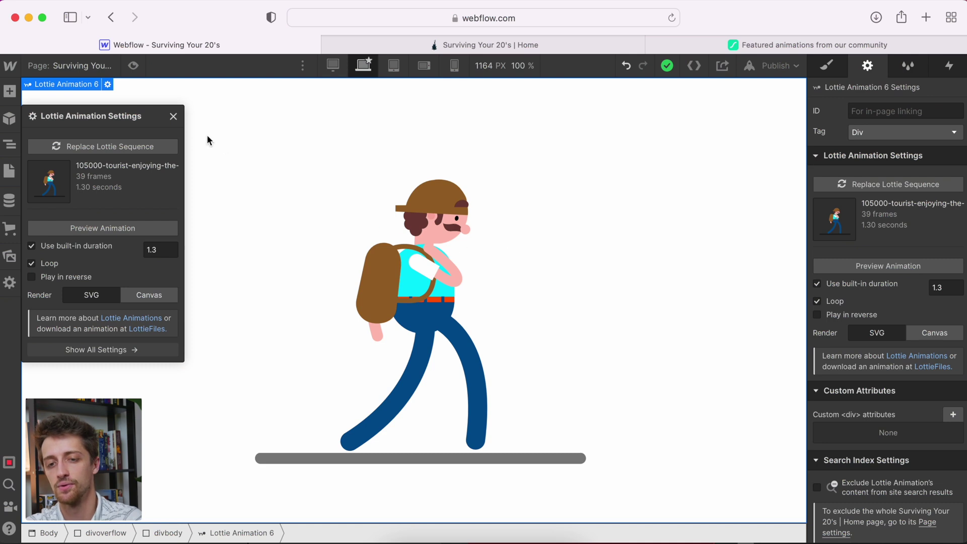
# Add a Page load trigger for Lottie Animation 6 in the Interactions panel.
pyautogui.click(174, 117)
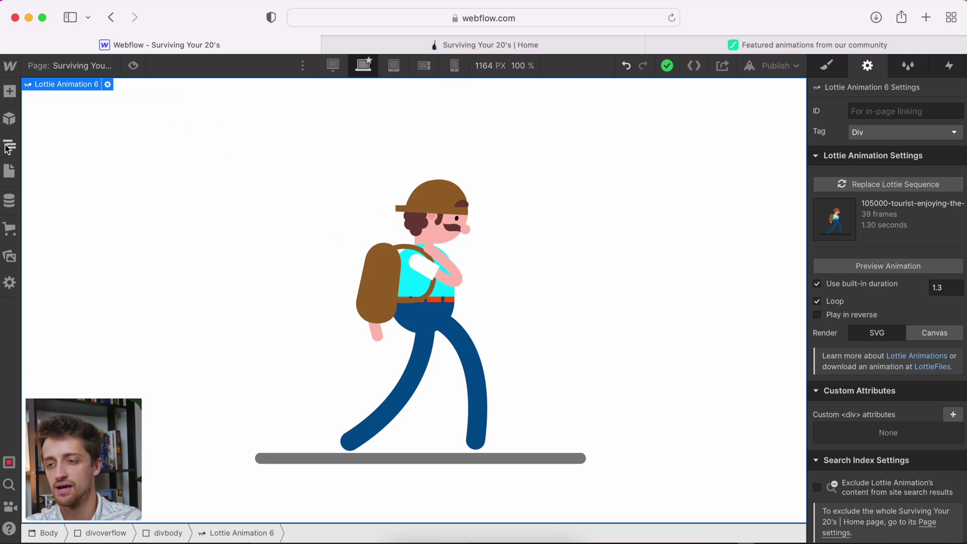
pyautogui.click(9, 147)
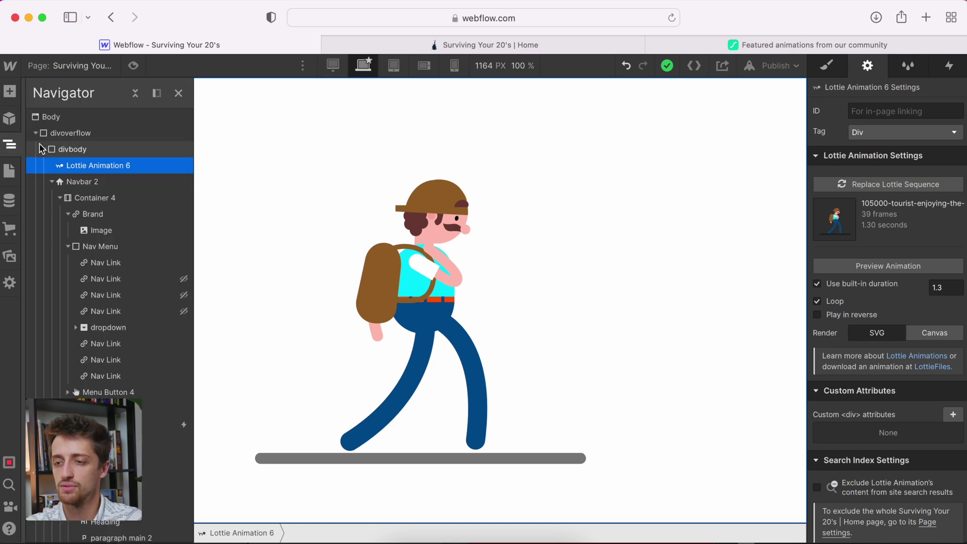
pyautogui.click(950, 68)
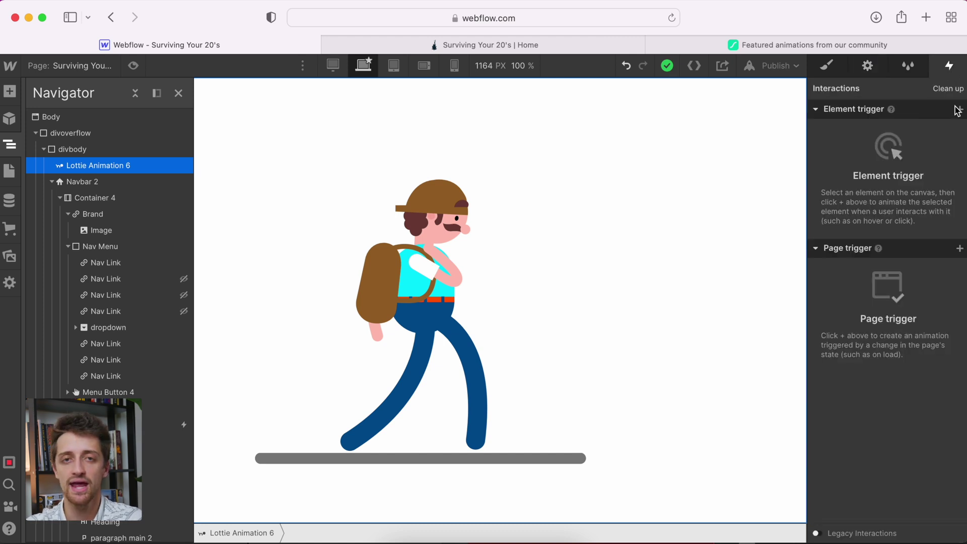
pyautogui.click(960, 249)
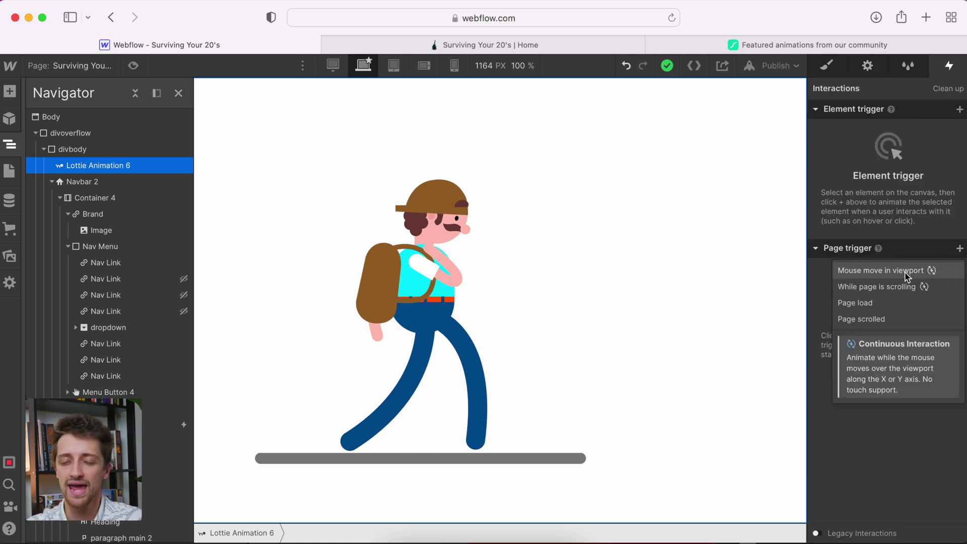
pyautogui.click(892, 308)
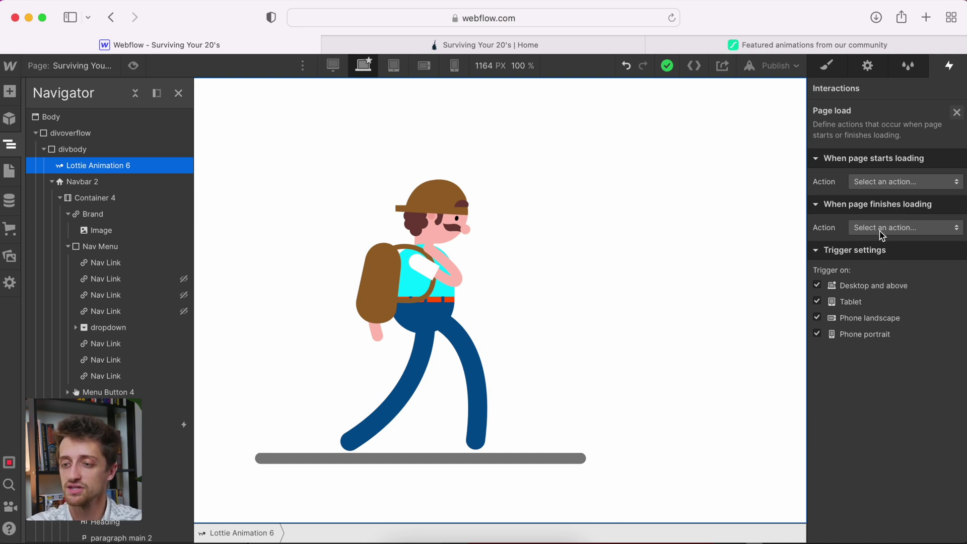
# On page finish loading, start a new timed animation named 'Chester Page Load'.
pyautogui.click(883, 228)
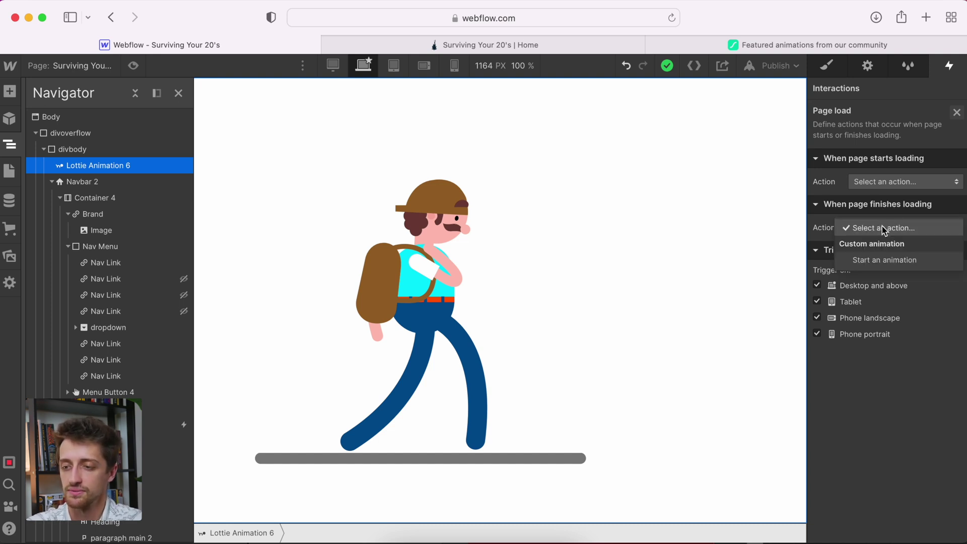
pyautogui.click(883, 260)
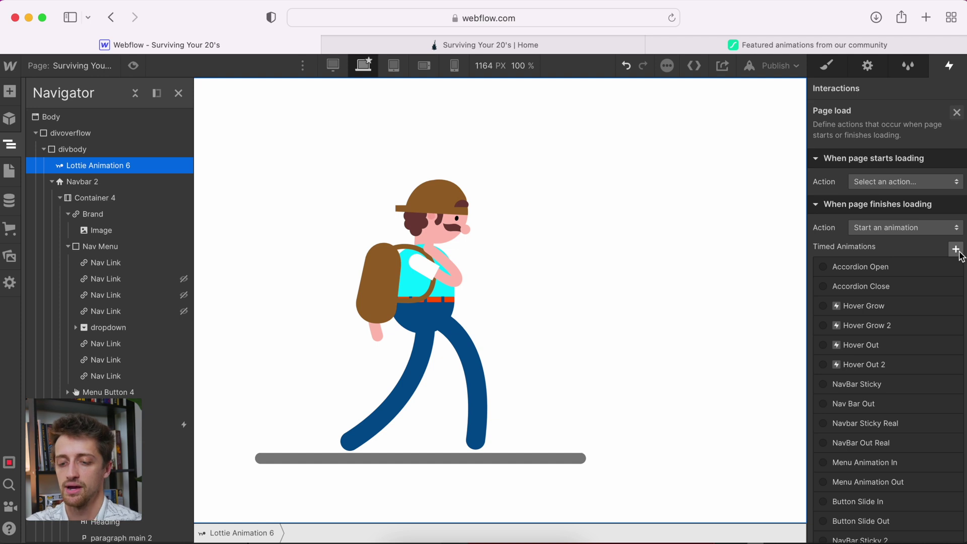
pyautogui.click(956, 249)
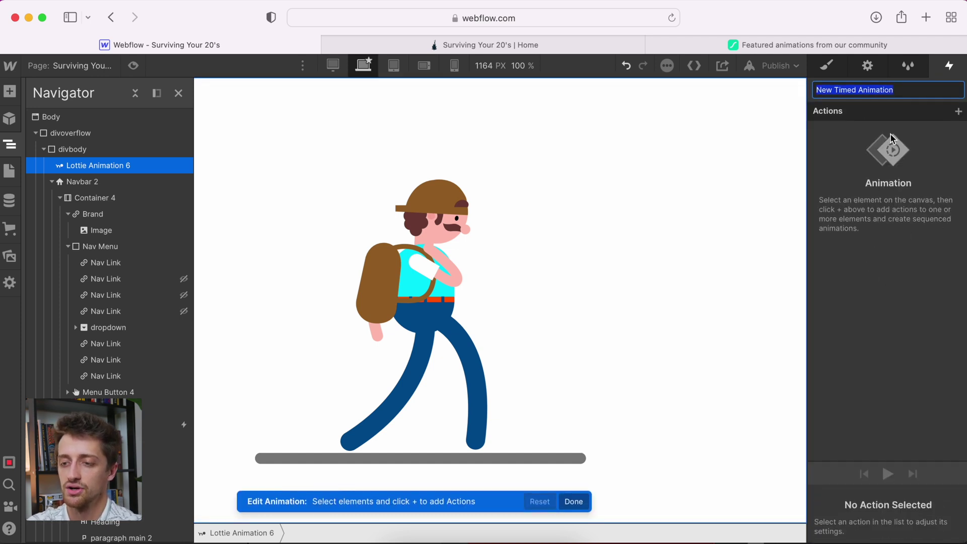
pyautogui.write('Chester W')
pyautogui.press('BackSpace')
pyautogui.write('Page Load')
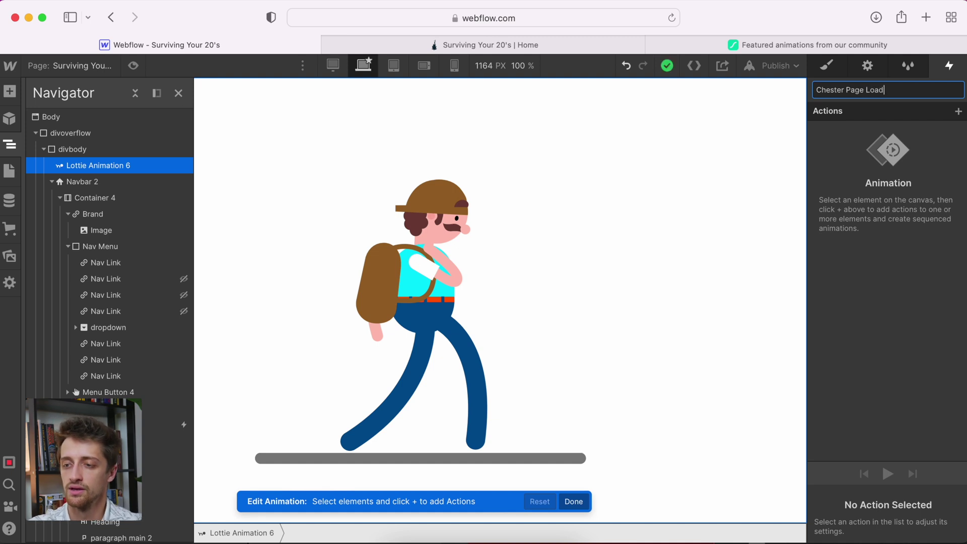
pyautogui.press('Return')
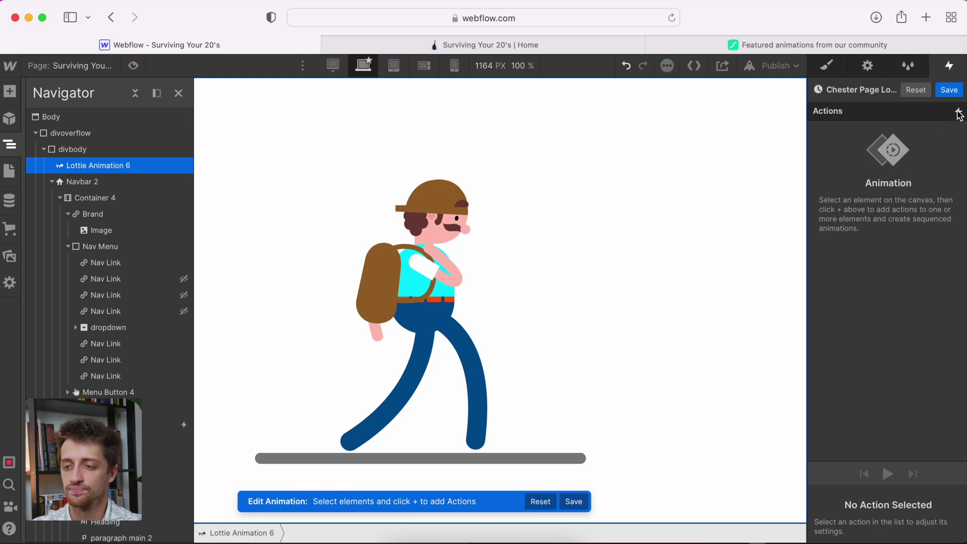
# Add a Hide/Show action that hides the Lottie animation.
pyautogui.click(959, 113)
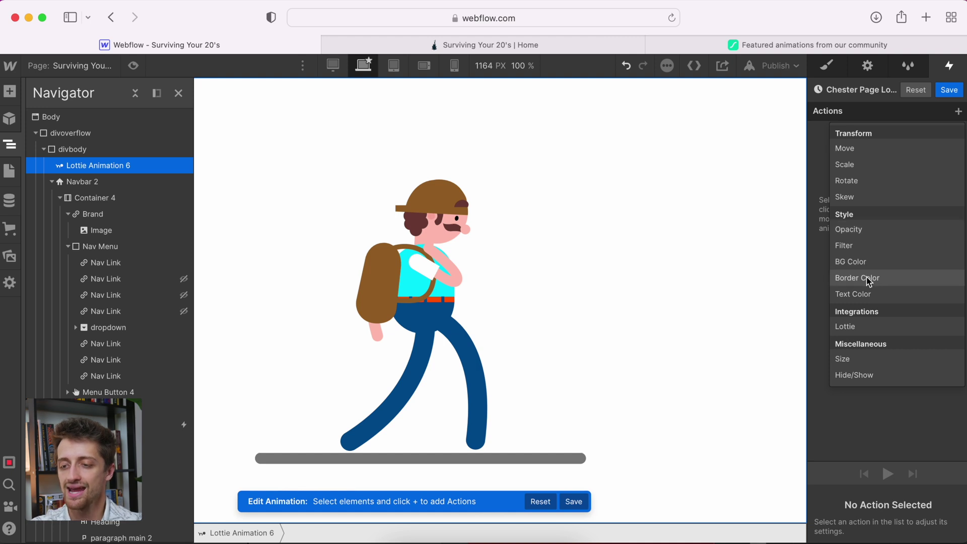
pyautogui.click(861, 375)
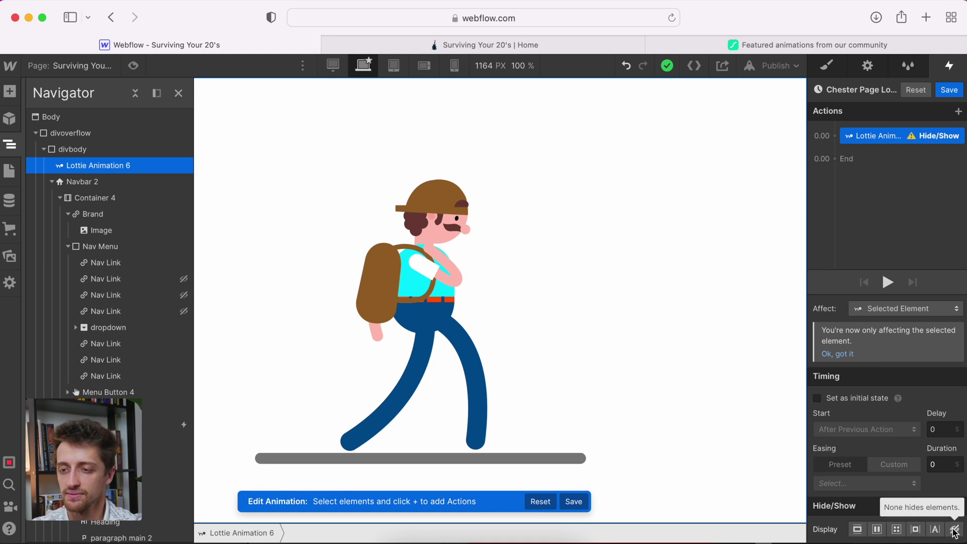
pyautogui.click(955, 530)
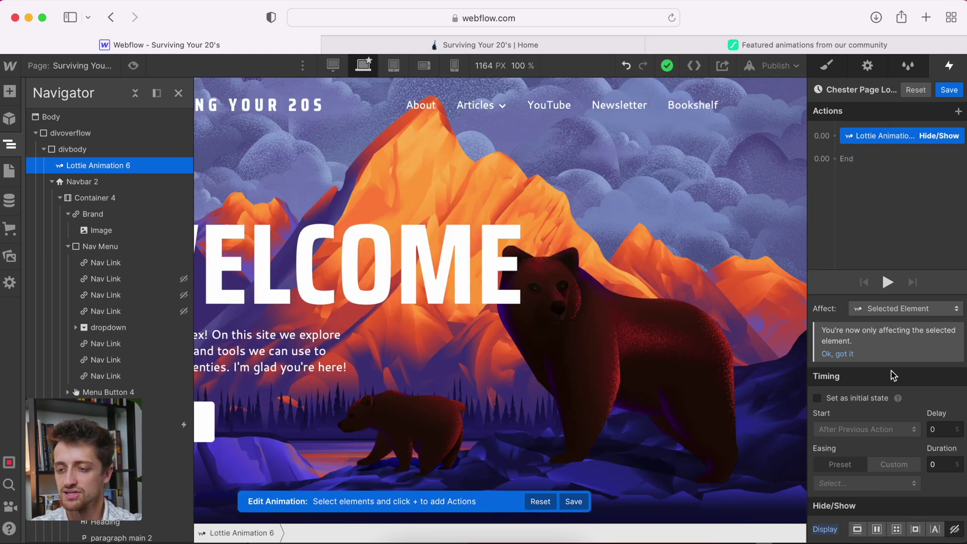
# Set the Hide/Show action's delay to 1 second and preview the result.
pyautogui.click(942, 431)
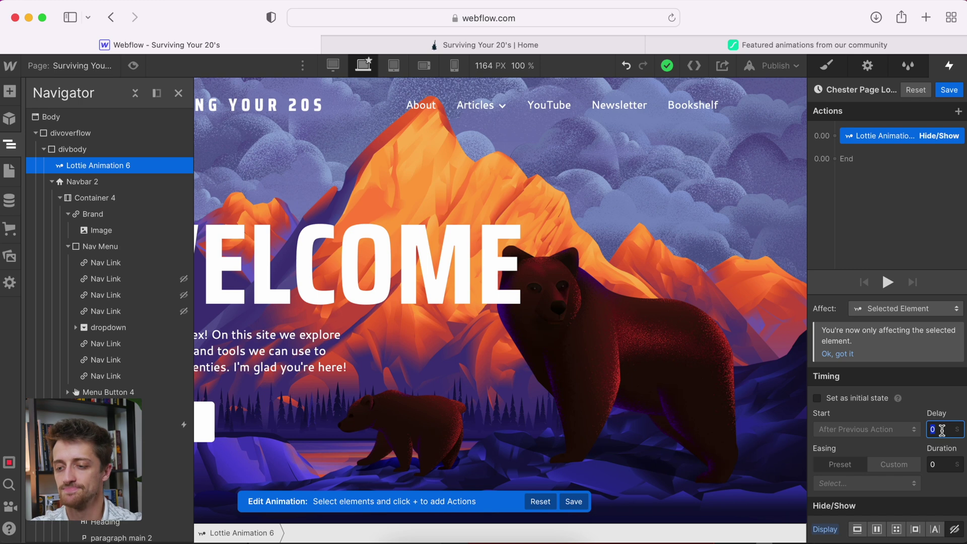
pyautogui.write('1')
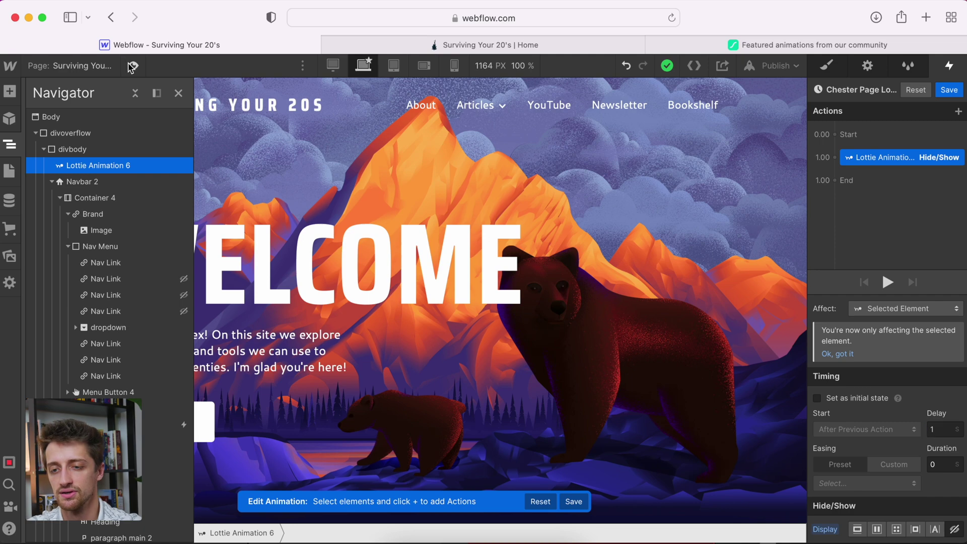
pyautogui.click(133, 66)
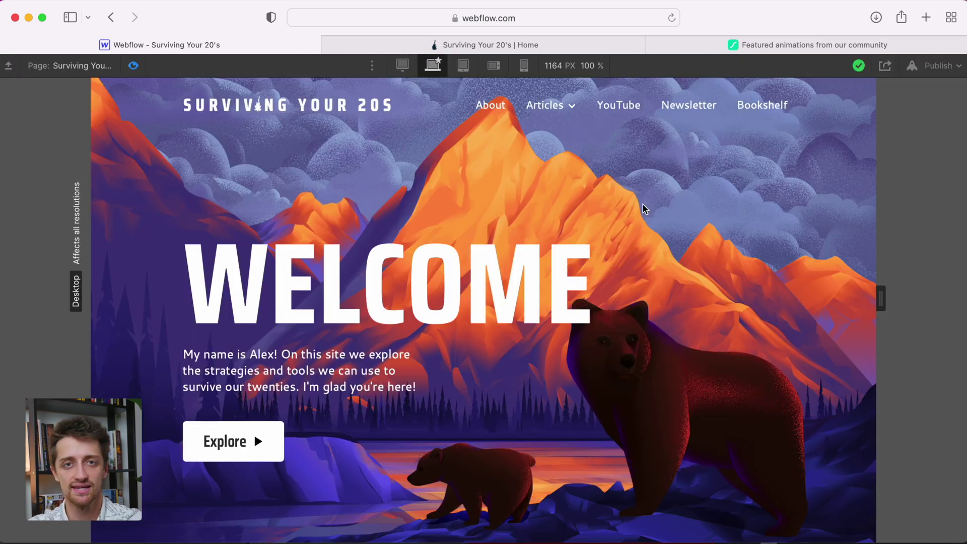
pyautogui.click(133, 65)
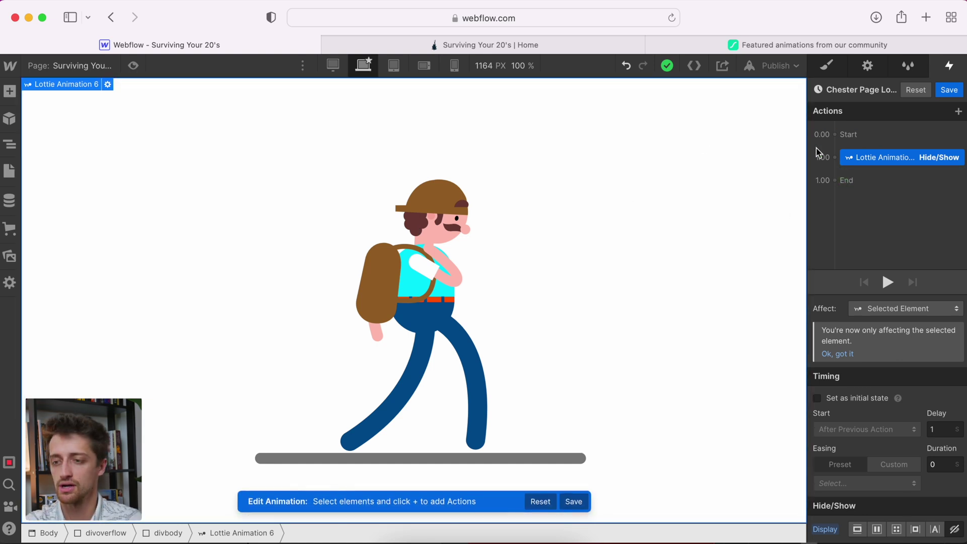
# Add an Opacity action at Start fading the Lottie to 0 with a 1-second delay.
pyautogui.moveTo(856, 158); pyautogui.dragTo(846, 141)
pyautogui.click(845, 137)
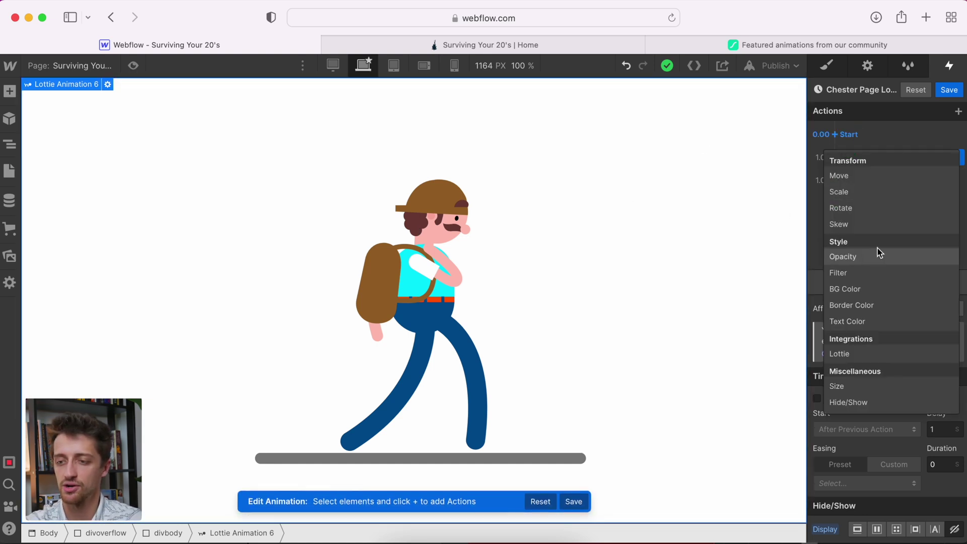
pyautogui.click(886, 258)
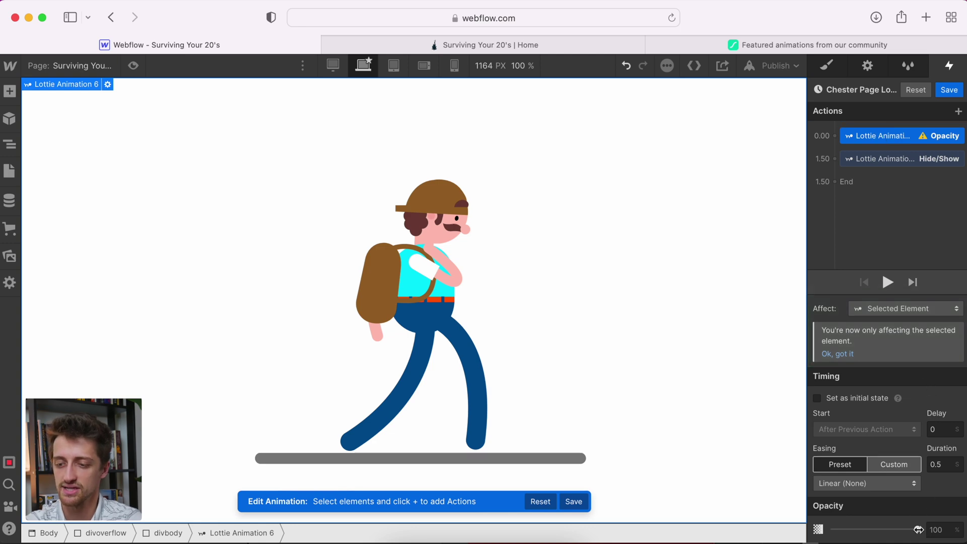
pyautogui.moveTo(918, 530); pyautogui.dragTo(822, 533)
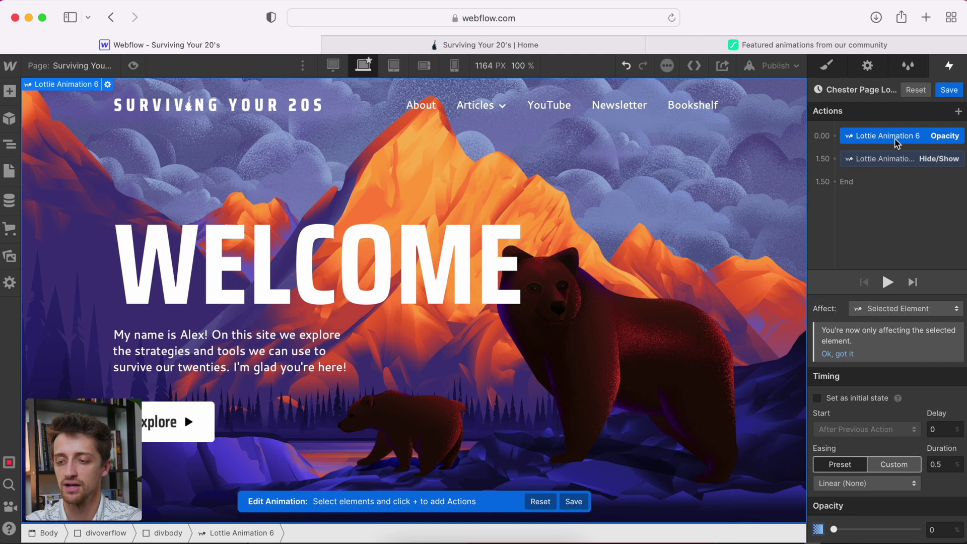
pyautogui.click(946, 431)
pyautogui.write('1')
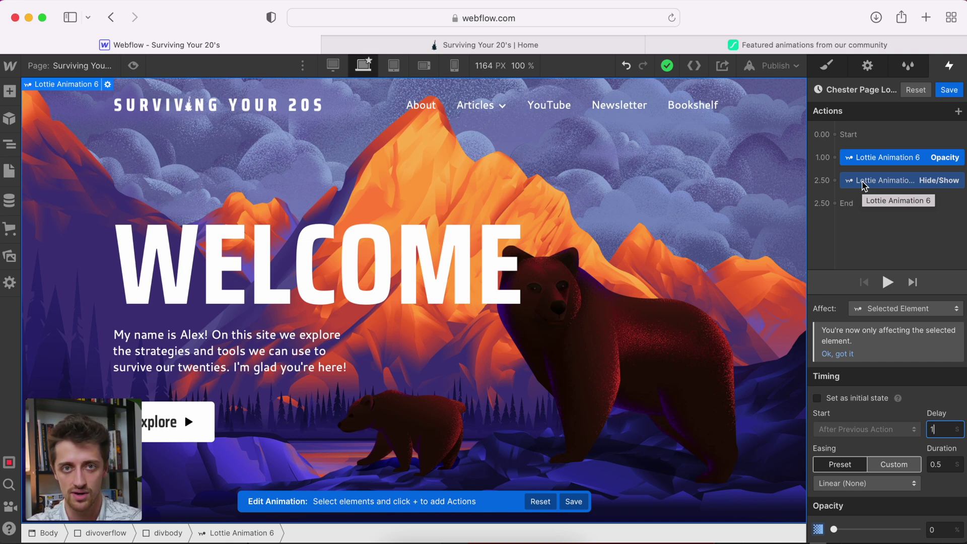
# Preview the page-load fade-out twice to check its timing.
pyautogui.click(133, 65)
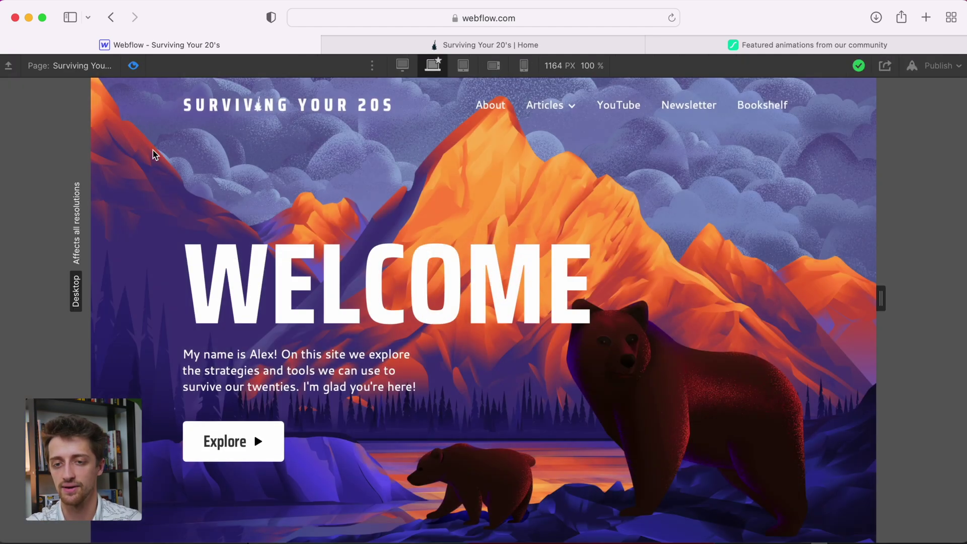
pyautogui.click(134, 66)
pyautogui.click(133, 66)
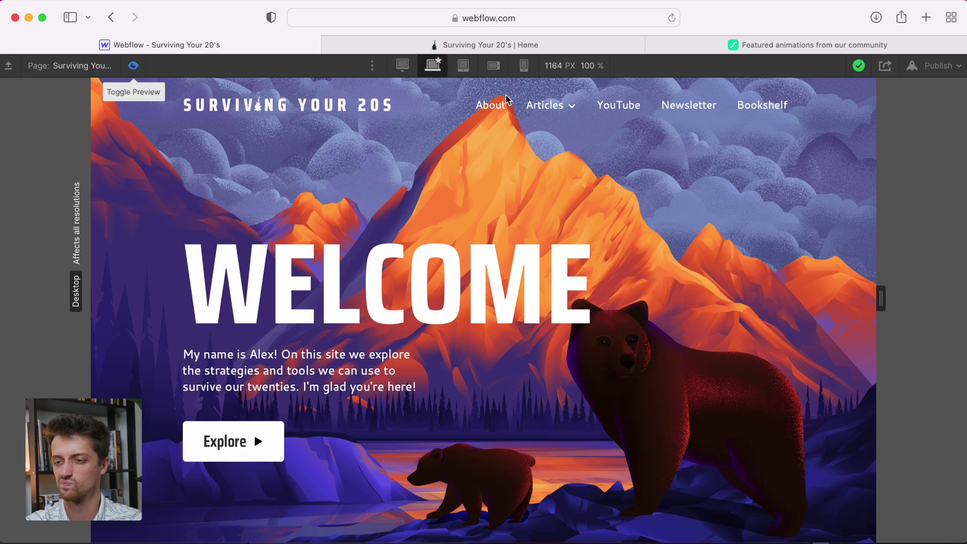
pyautogui.click(135, 66)
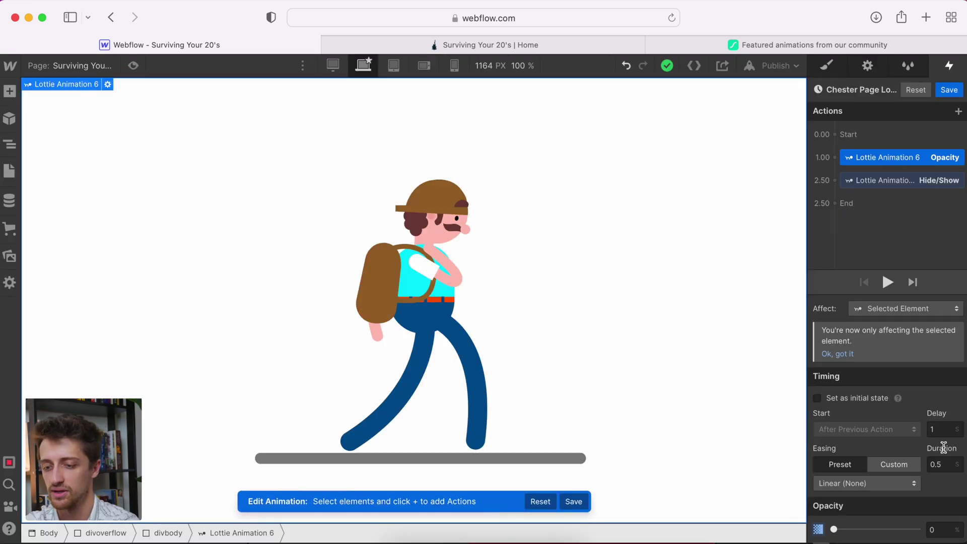
# Change the Opacity action's delay to 1.5 seconds and save the animation.
pyautogui.click(945, 431)
pyautogui.write('1.5')
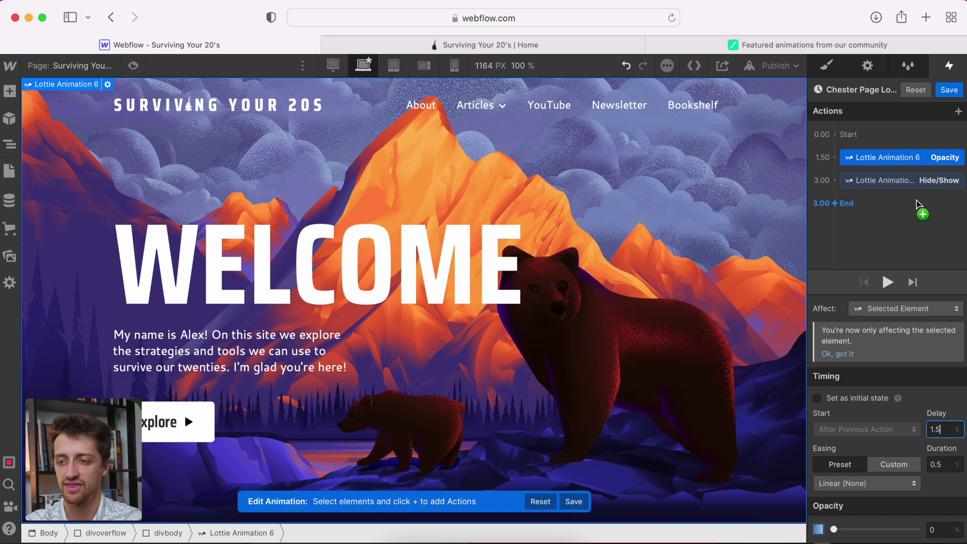
pyautogui.click(950, 89)
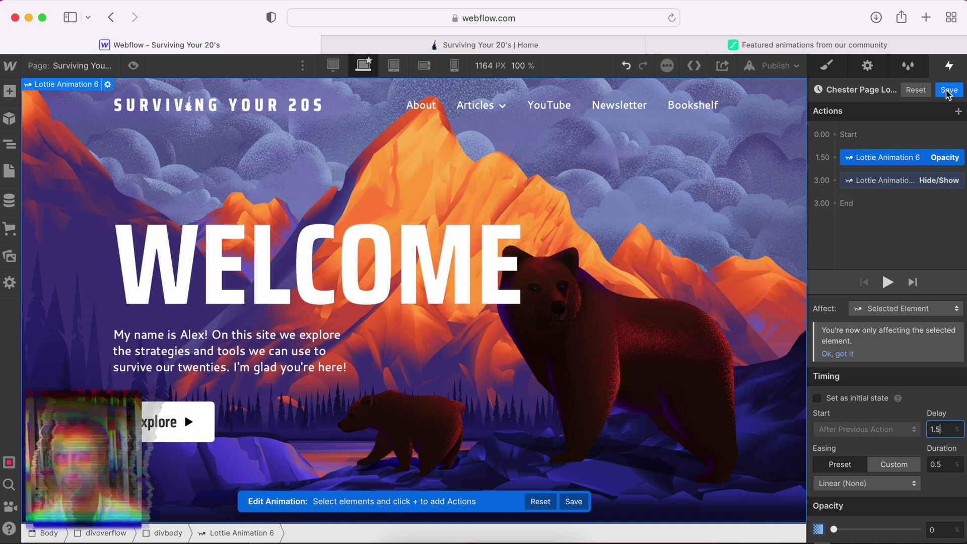